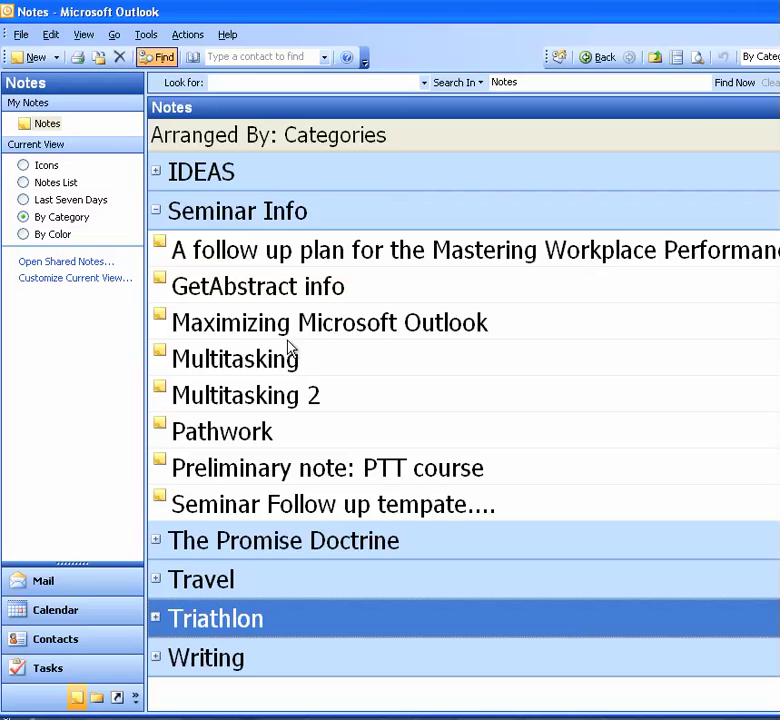
Open, reposition and close the follow-up plan note, then reopen and close it again
double_click(325, 250)
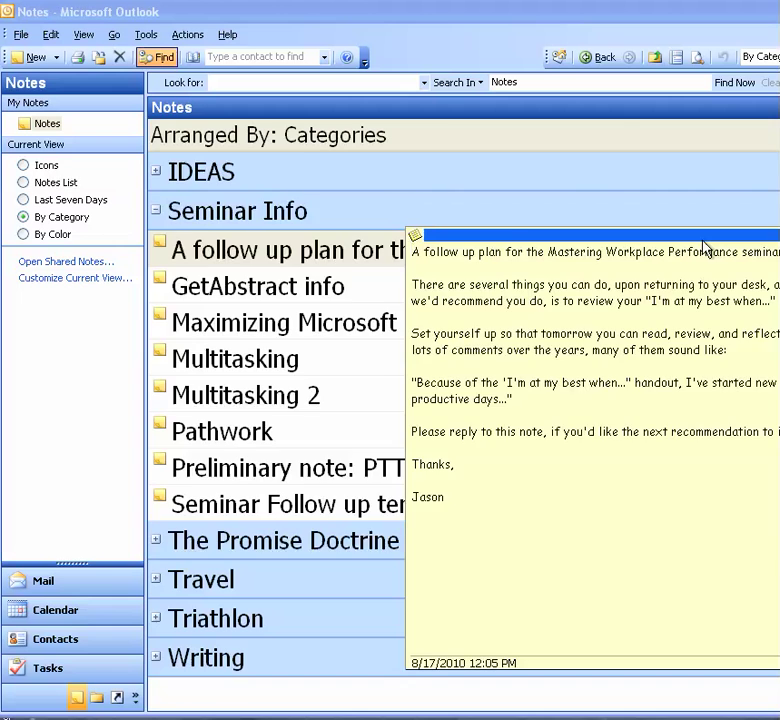
mouse_move(705, 252)
left_mouse_down()
mouse_move(502, 195)
mouse_move(502, 158)
left_mouse_up()
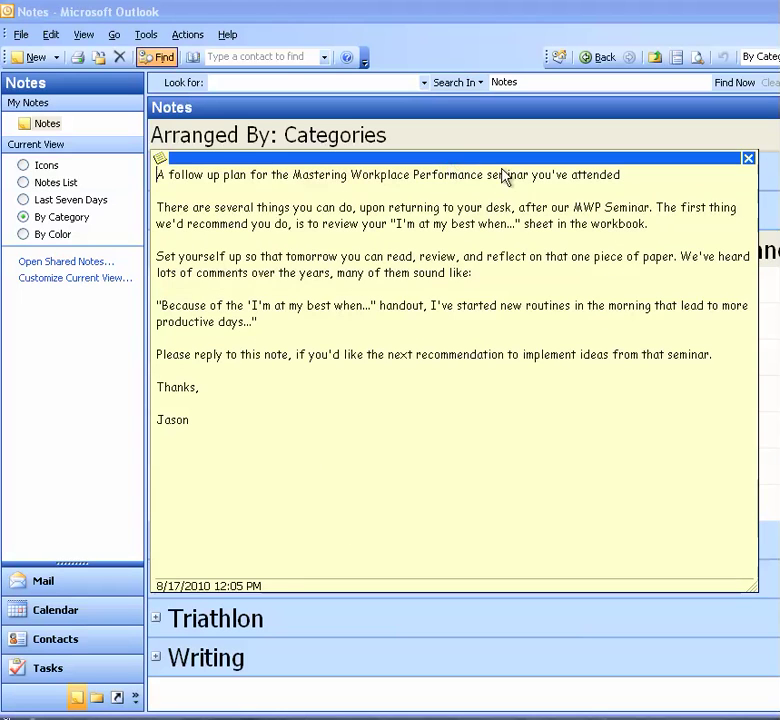
left_click(749, 160)
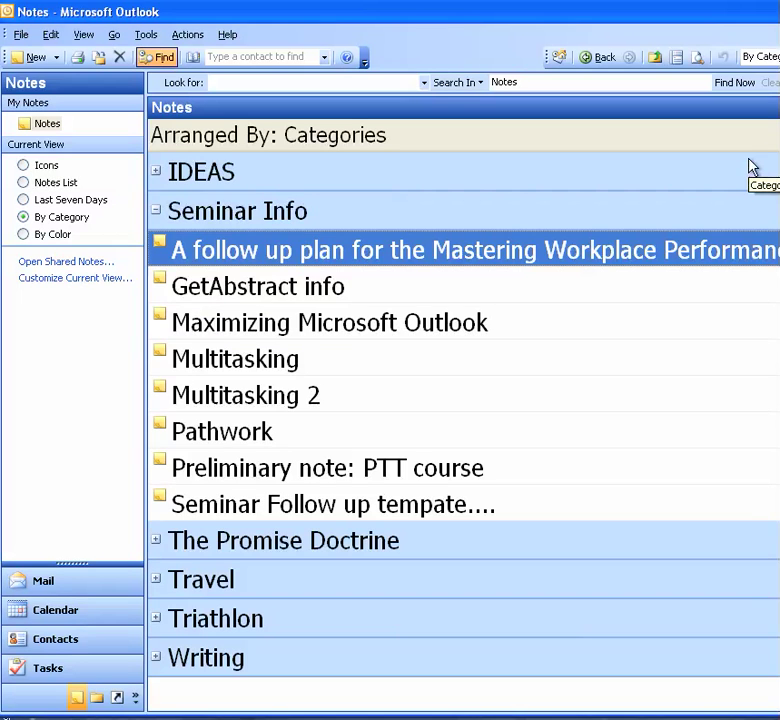
double_click(575, 250)
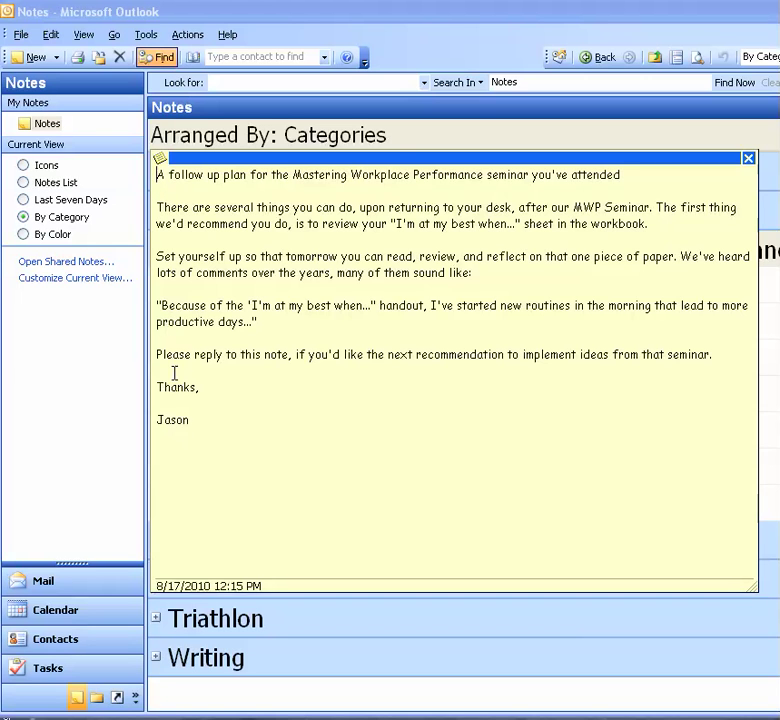
left_click(749, 160)
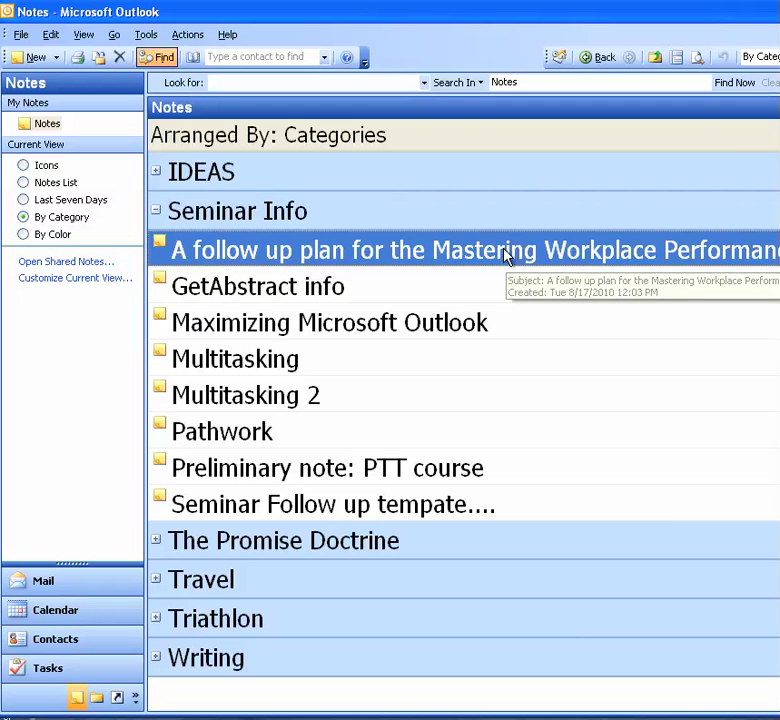
Turn the follow-up plan note into an email and delete its Modified/Categories header lines
mouse_move(507, 252)
left_mouse_down()
mouse_move(170, 515)
mouse_move(91, 566)
left_mouse_up()
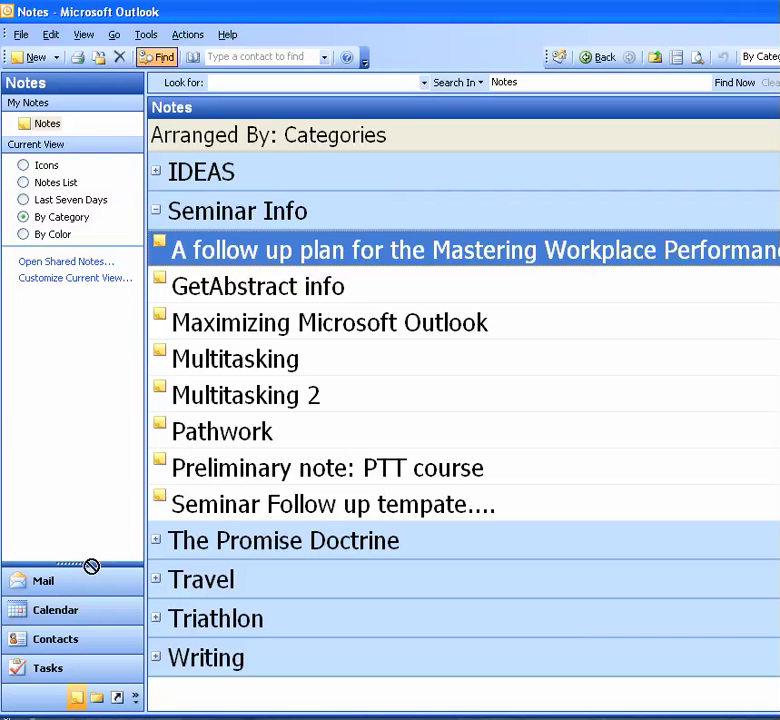
left_click_drag(80, 588, 80, 588)
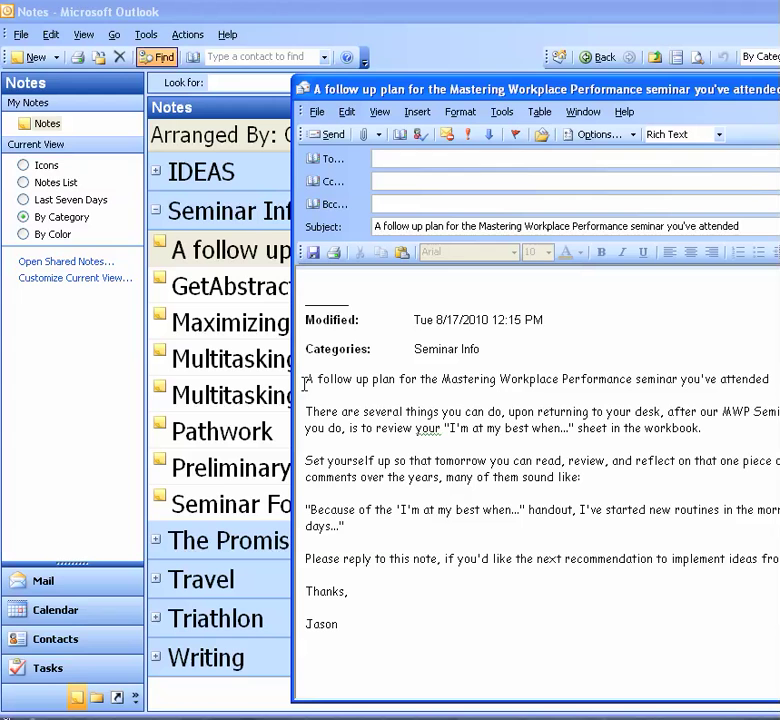
left_click_drag(304, 382, 306, 285)
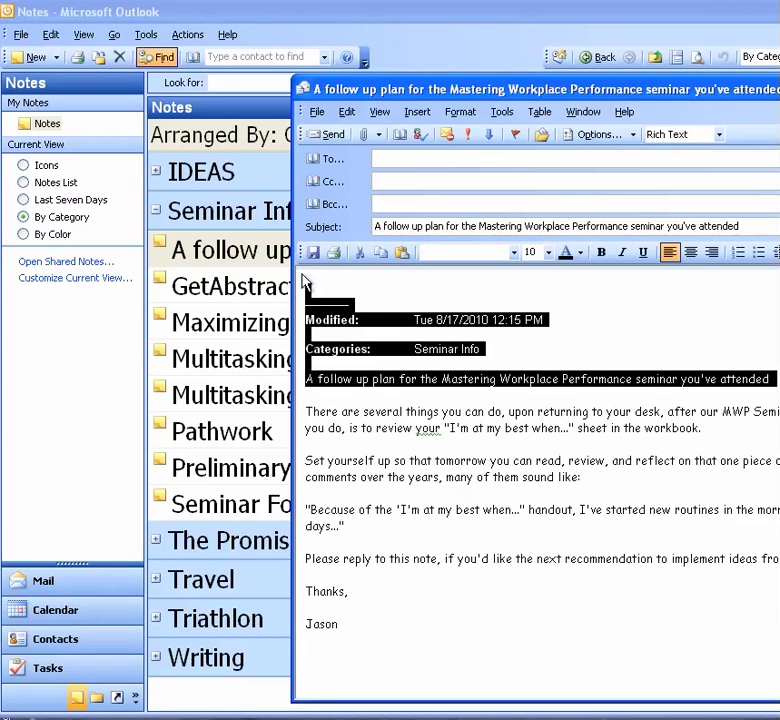
key("Delete")
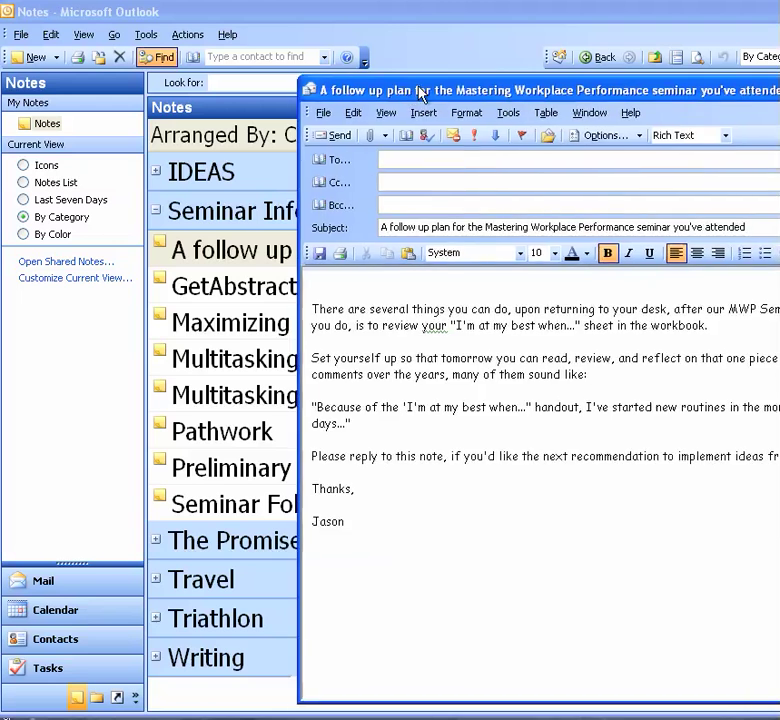
Reopen and close the follow-up plan note, then bring the new email forward
left_click_drag(418, 88, 560, 85)
double_click(280, 249)
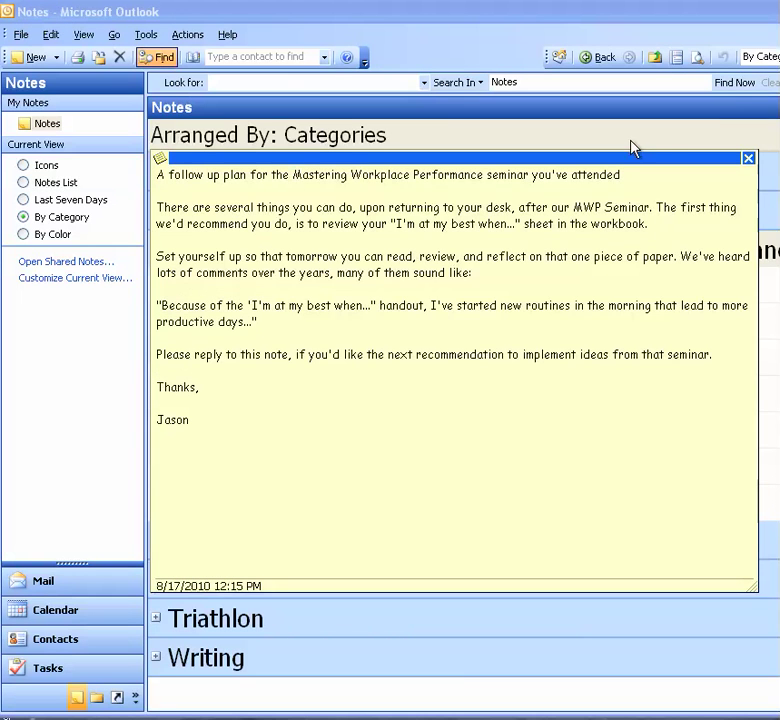
left_click(749, 160)
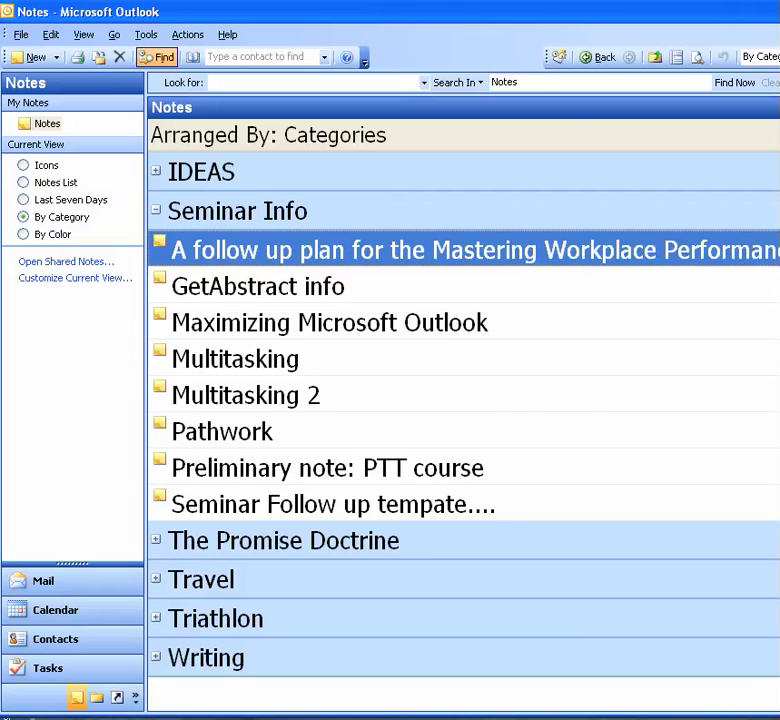
key("ctrl+f")
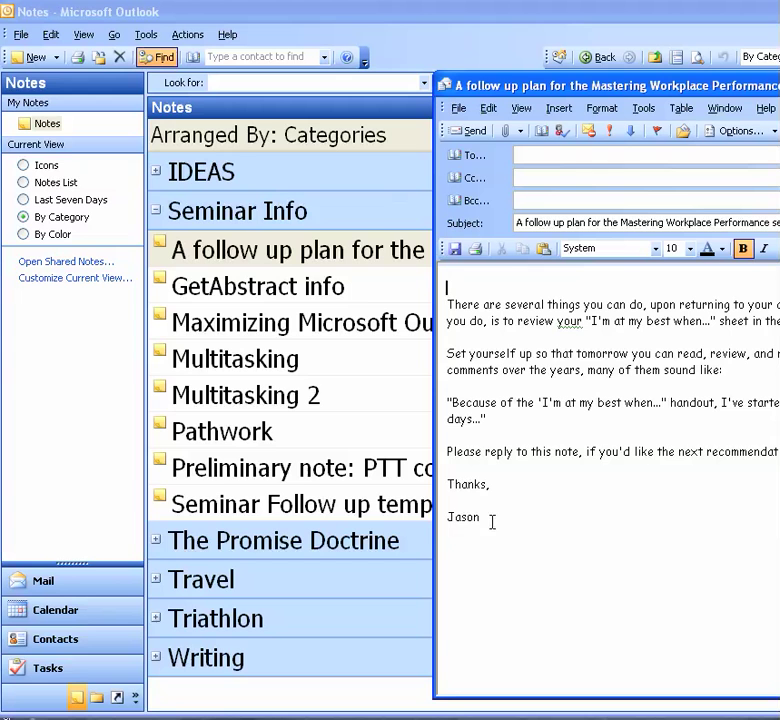
type("D")
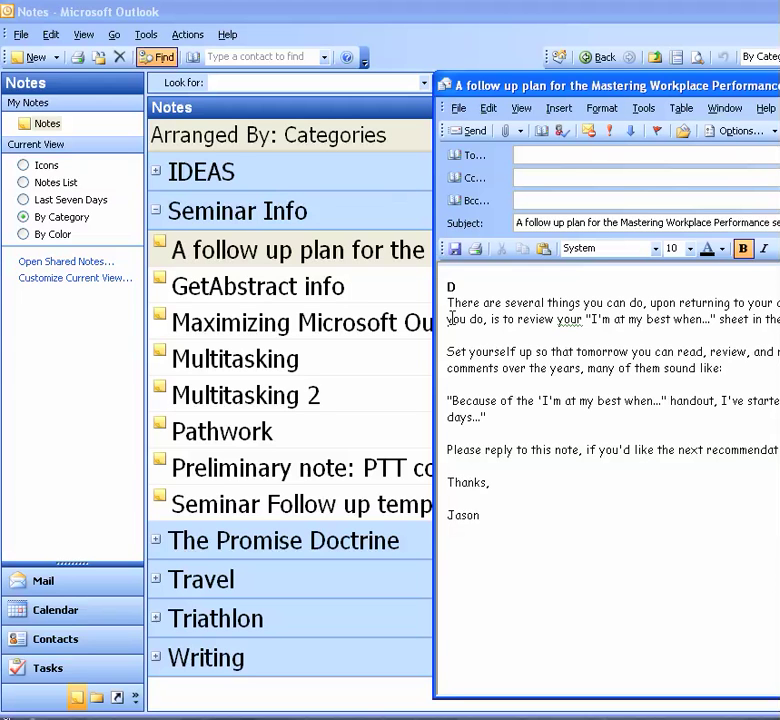
type("ear susan,")
Finish the 'Dear Susan,' greeting with blank lines and correct the capital S
key("Return")
key("Return")
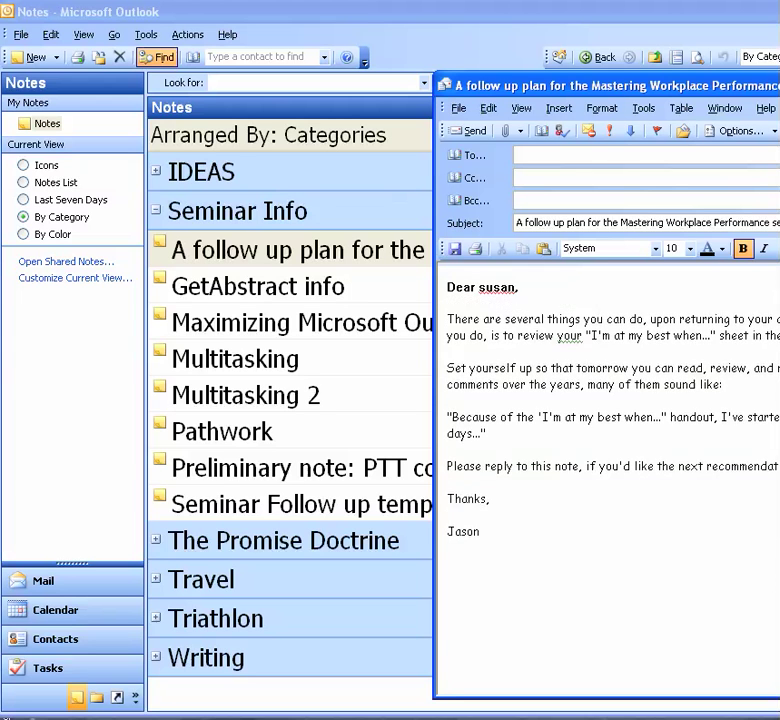
left_click(481, 287)
key("BackSpace")
type("S")
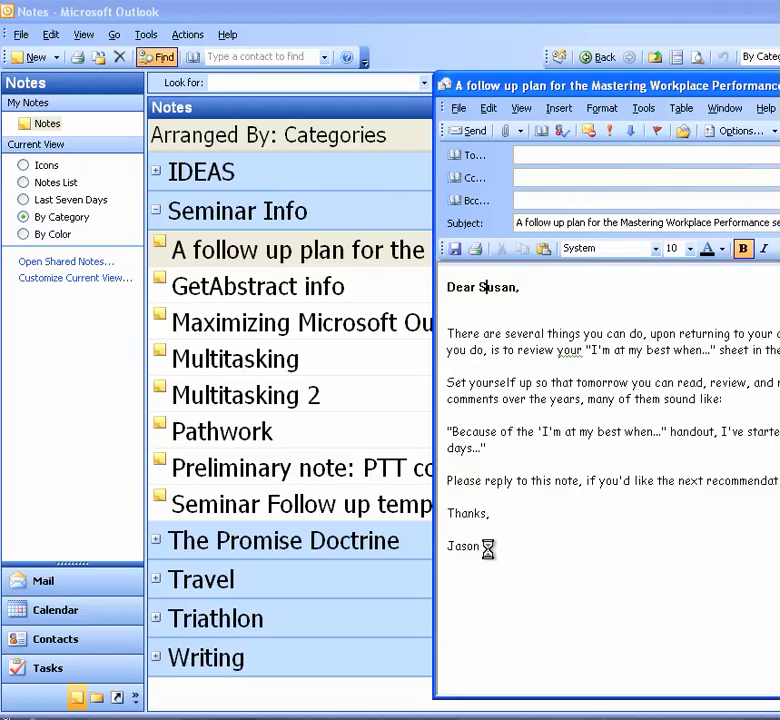
Browse the full Insert options list and close it without inserting anything
left_click(480, 546)
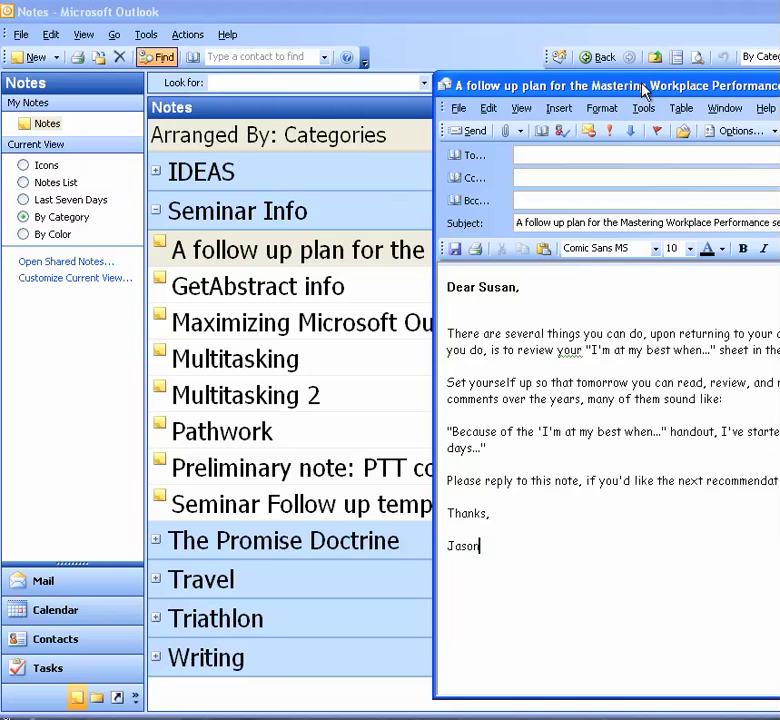
left_click_drag(644, 85, 493, 80)
left_click(407, 101)
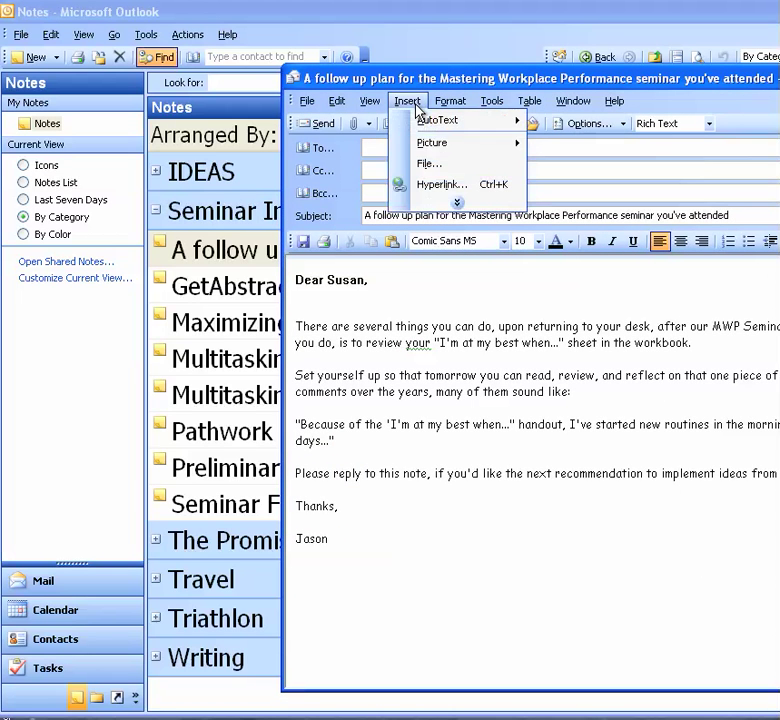
left_click(452, 202)
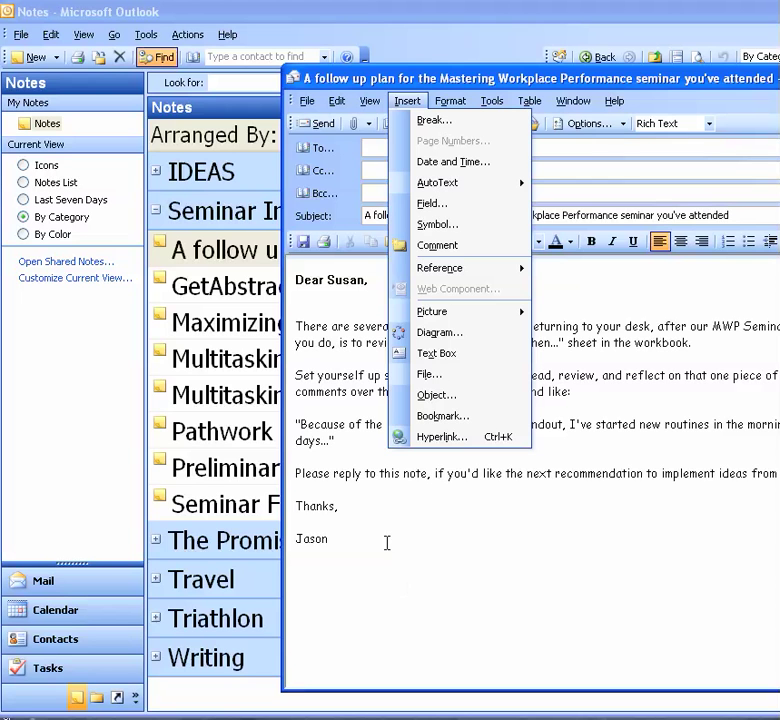
left_click(398, 620)
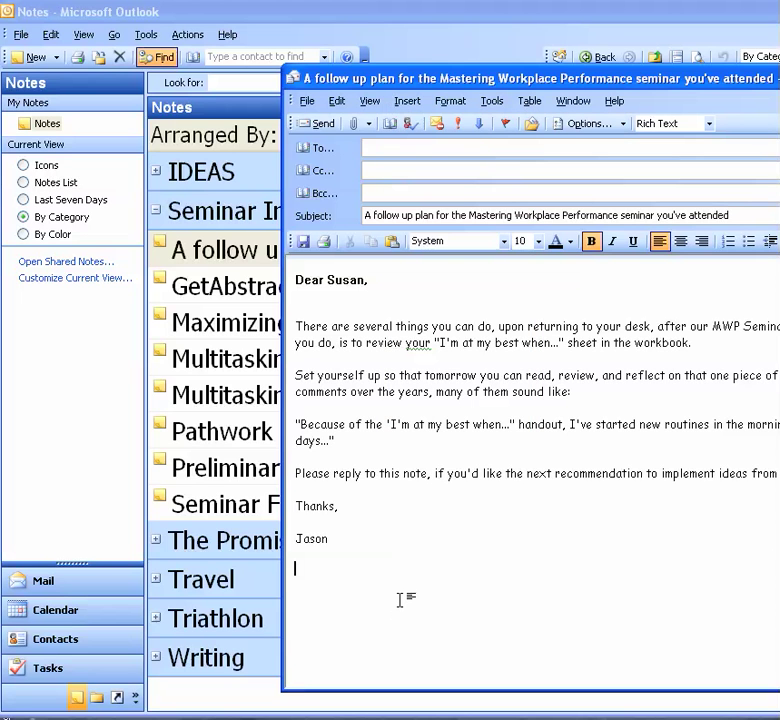